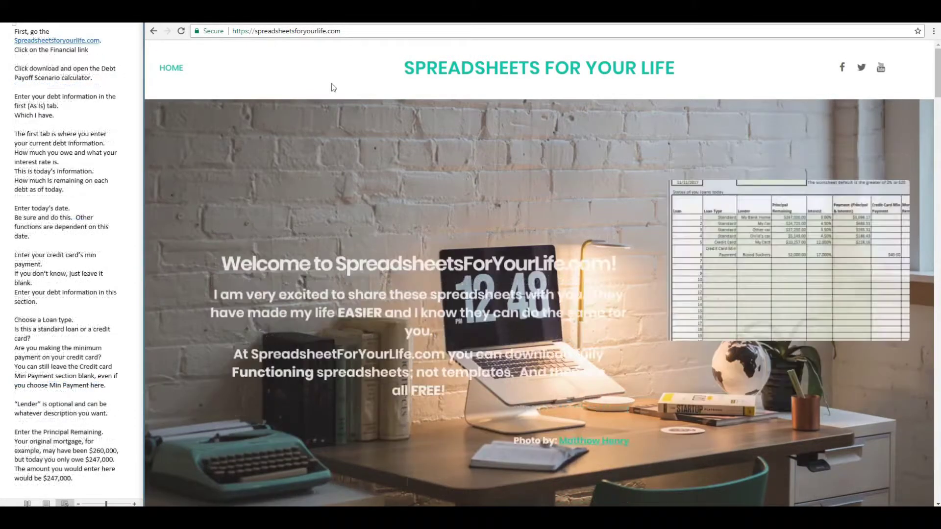
Open the website's Financial page and download the Snowball Dept calculator spreadsheet.
{"action": "mouse_move", "coordinate": [164, 77]}
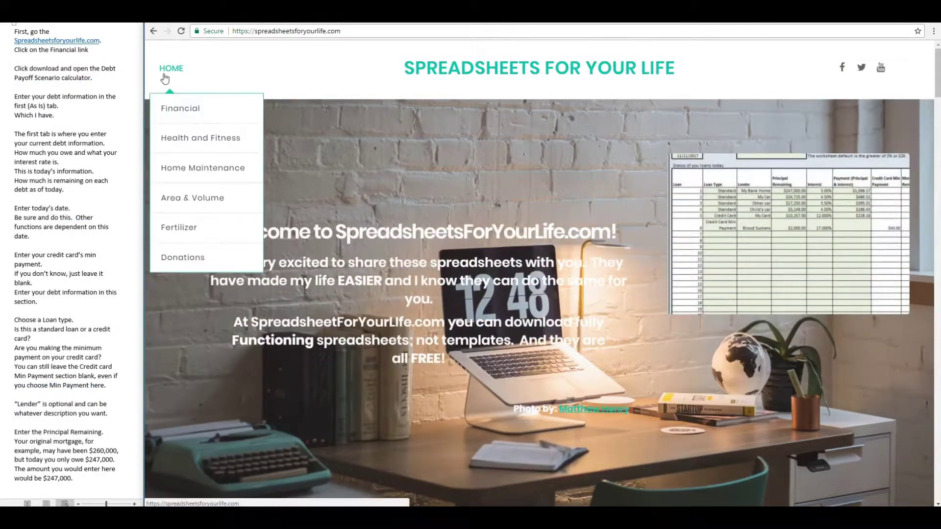
{"action": "left_click", "coordinate": [169, 107]}
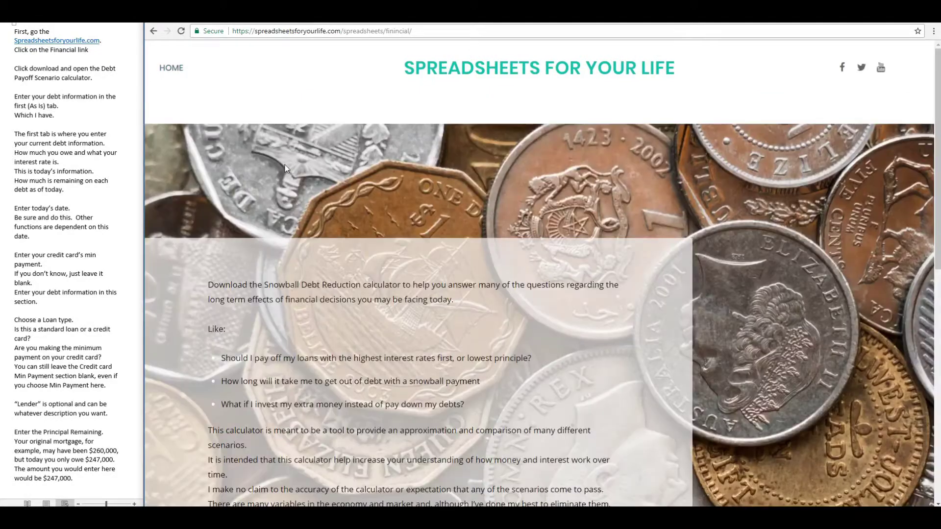
{"action": "scroll", "coordinate": [285, 169], "scroll_direction": "down", "scroll_amount": 8}
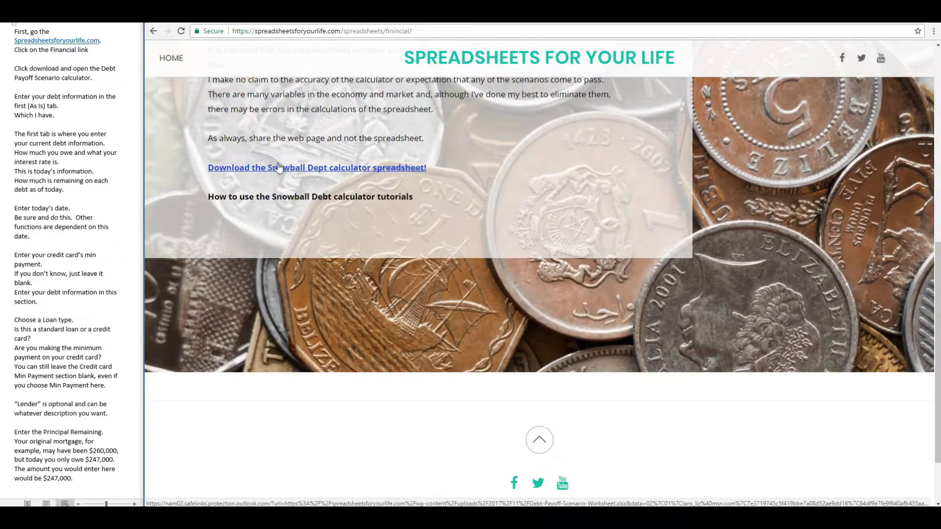
{"action": "left_click", "coordinate": [279, 168]}
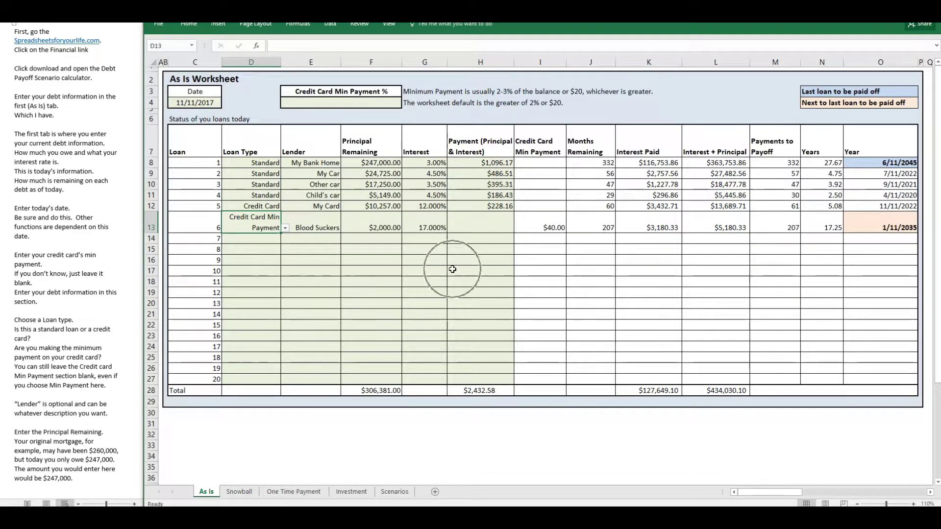
Set the Blood Suckers loan on the As Is sheet to loan type Credit Card with a payment of $40.
{"action": "left_click", "coordinate": [285, 228]}
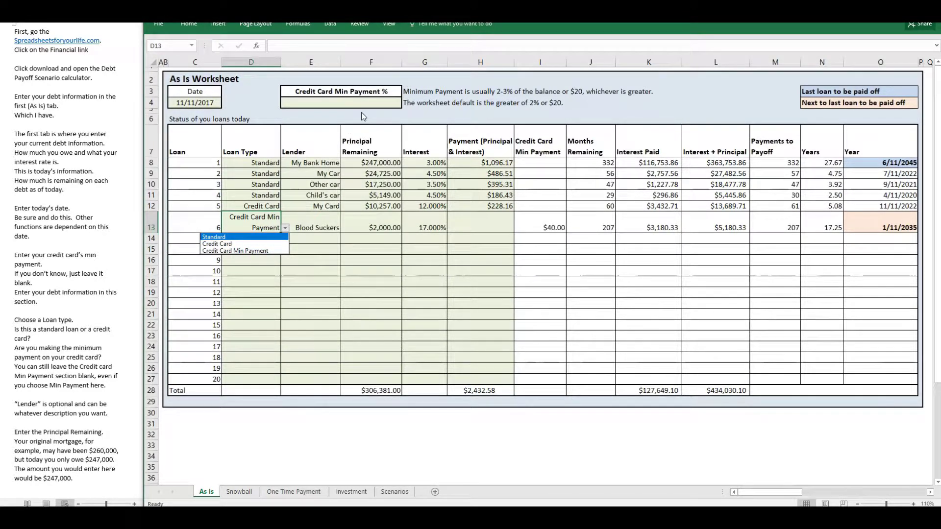
{"action": "left_click", "coordinate": [241, 251]}
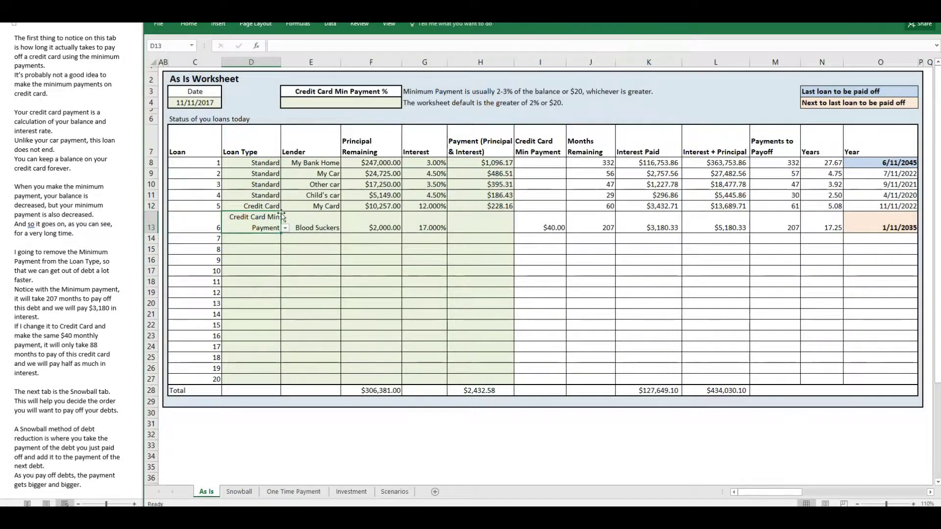
{"action": "left_click", "coordinate": [285, 228]}
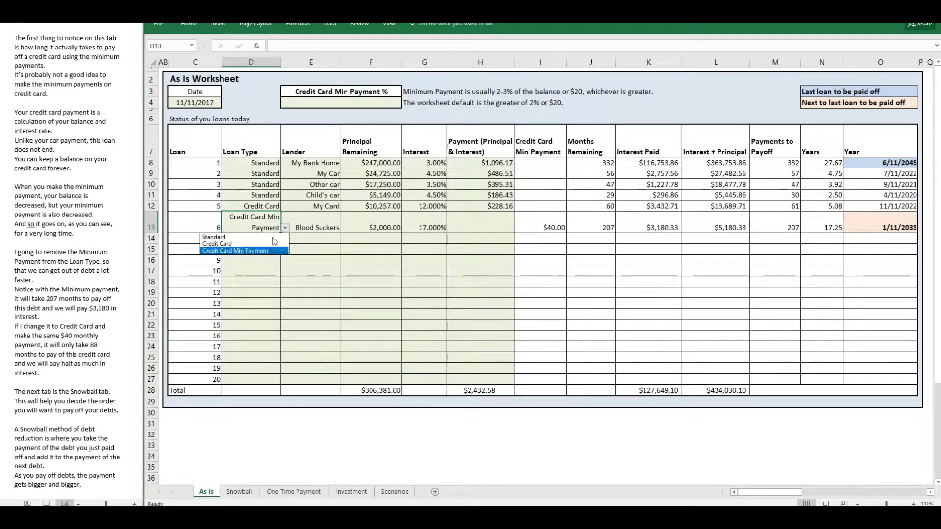
{"action": "left_click", "coordinate": [268, 248]}
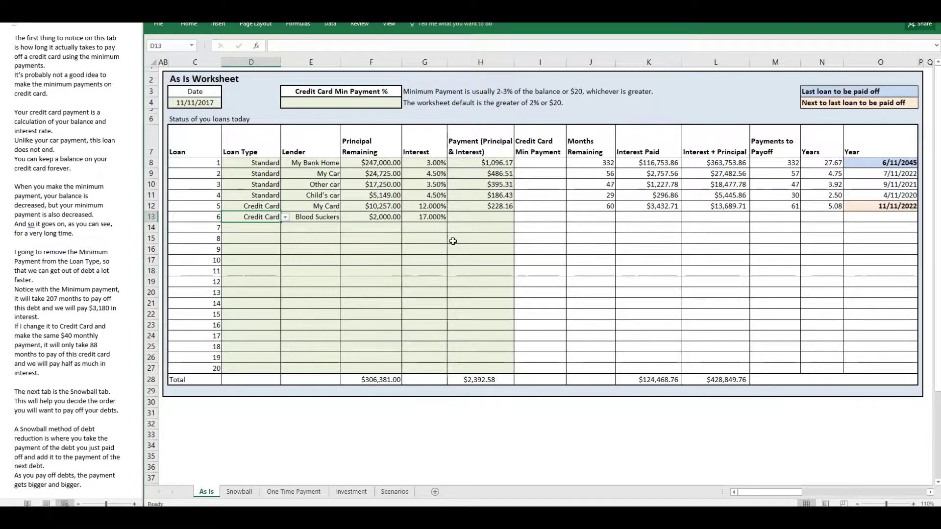
{"action": "left_click", "coordinate": [476, 220]}
{"action": "type", "text": "40"}
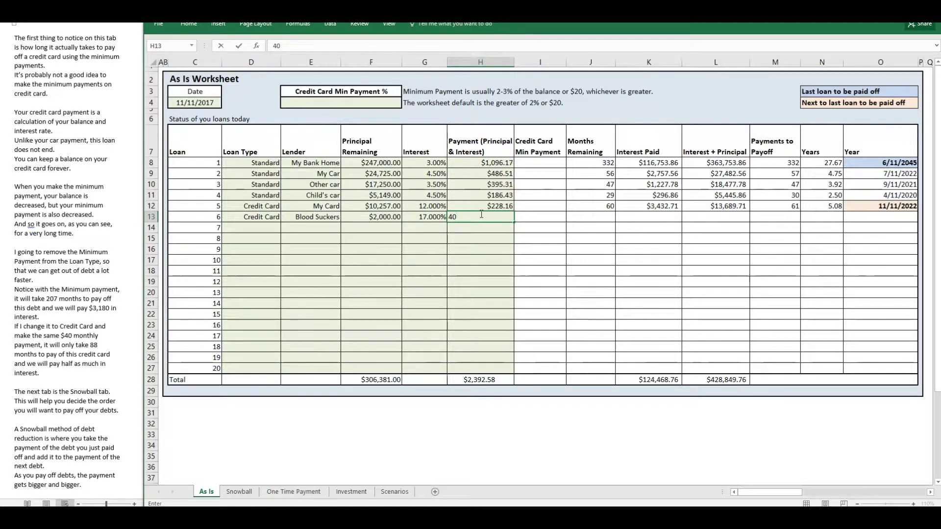
{"action": "key", "text": "Return"}
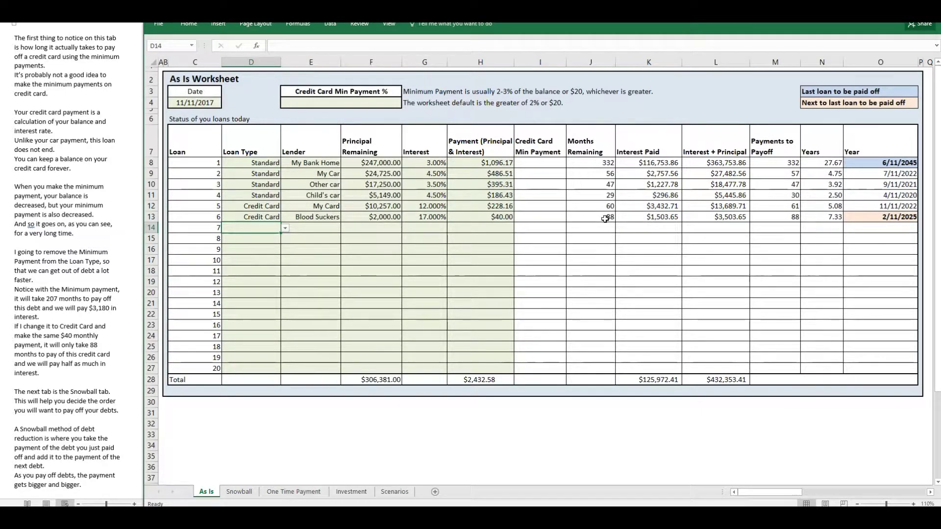
Sort the loans on the Snowball sheet by interest from largest to smallest.
{"action": "left_click", "coordinate": [240, 492]}
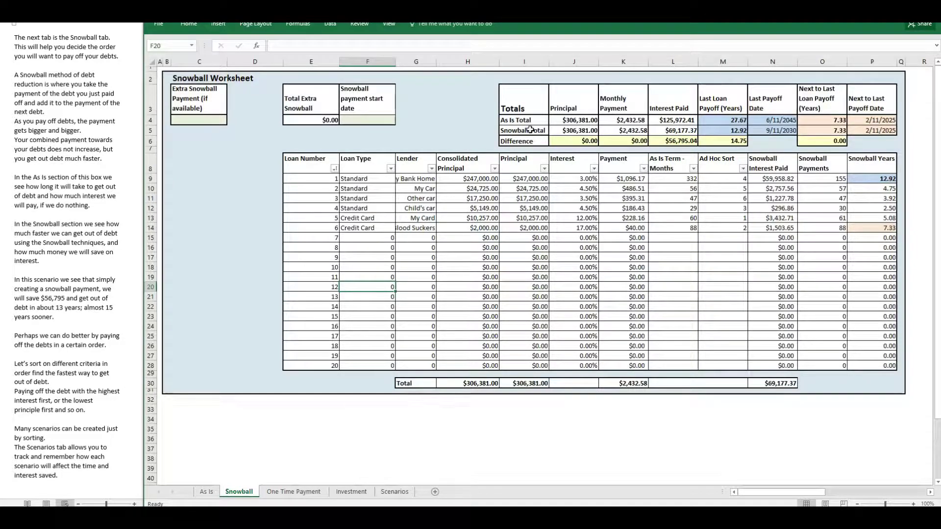
{"action": "left_click", "coordinate": [468, 130]}
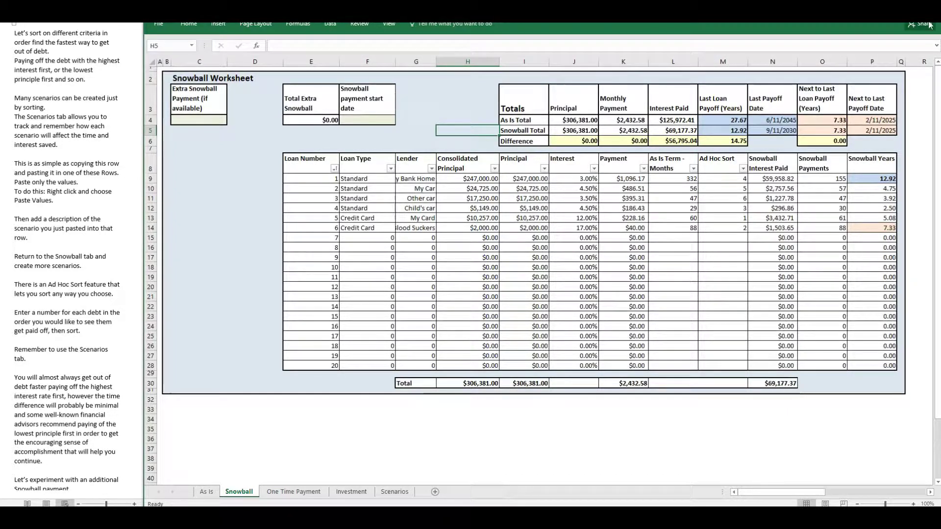
{"action": "left_click", "coordinate": [594, 169]}
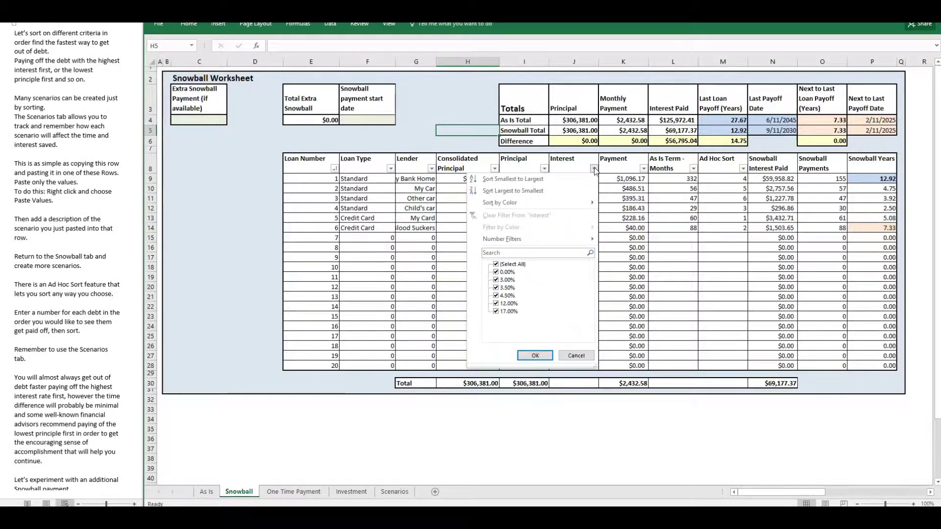
{"action": "left_click", "coordinate": [538, 182]}
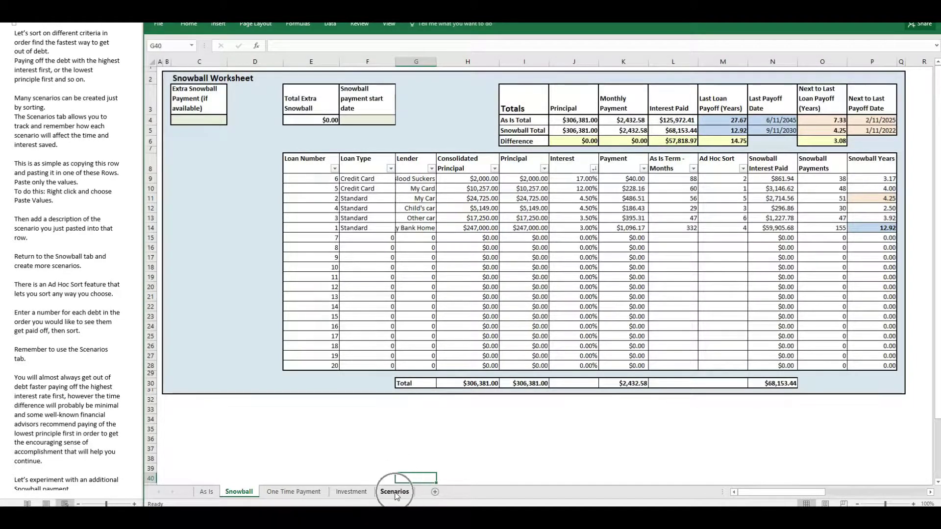
Copy the current data on the Scenarios sheet into row 6 as values only and describe it as "Interest high to low".
{"action": "left_click", "coordinate": [394, 491]}
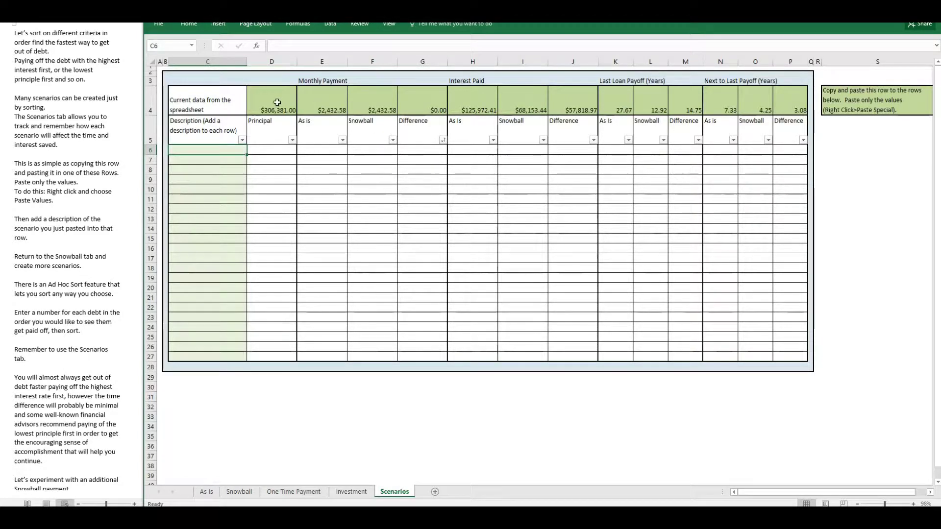
{"action": "left_click_drag", "start_coordinate": [275, 101], "coordinate": [786, 100]}
{"action": "right_click", "coordinate": [790, 100]}
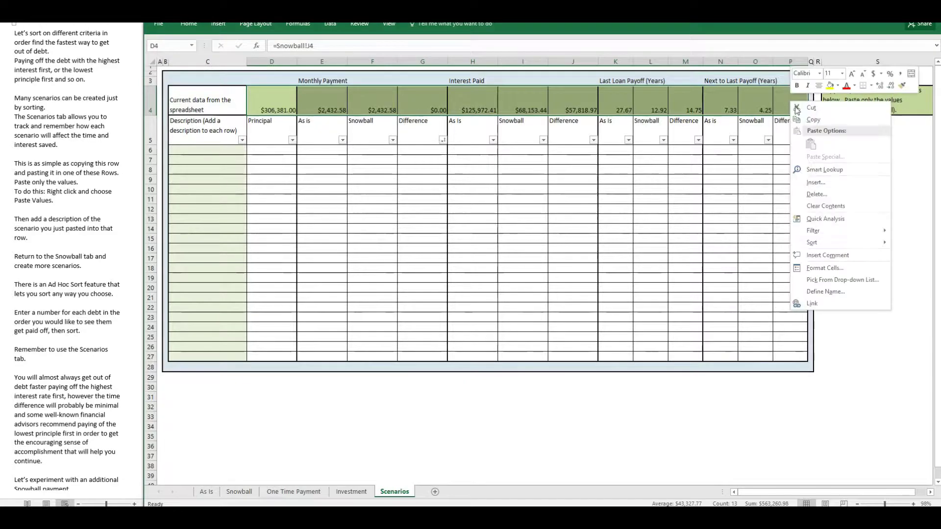
{"action": "left_click", "coordinate": [810, 117]}
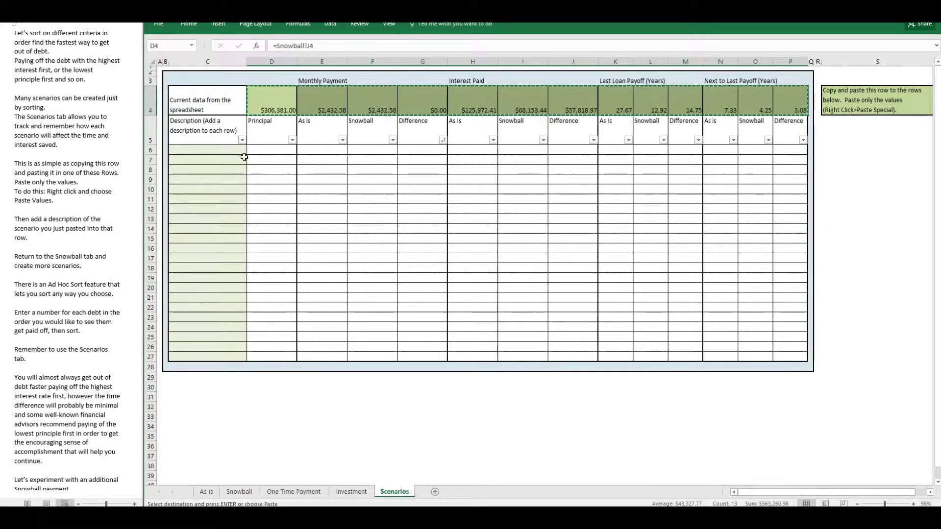
{"action": "right_click", "coordinate": [260, 153]}
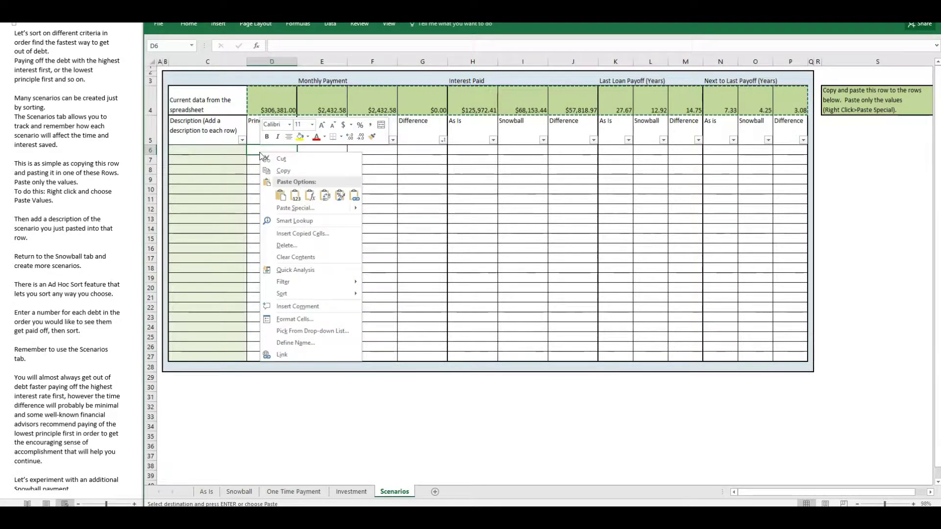
{"action": "left_click", "coordinate": [295, 196]}
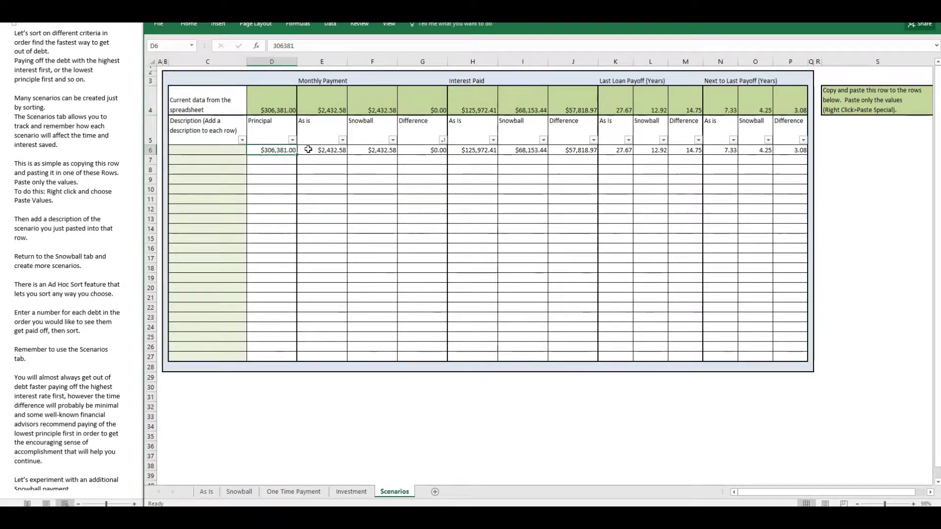
{"action": "left_click", "coordinate": [230, 151]}
{"action": "key", "text": "ctrl+v"}
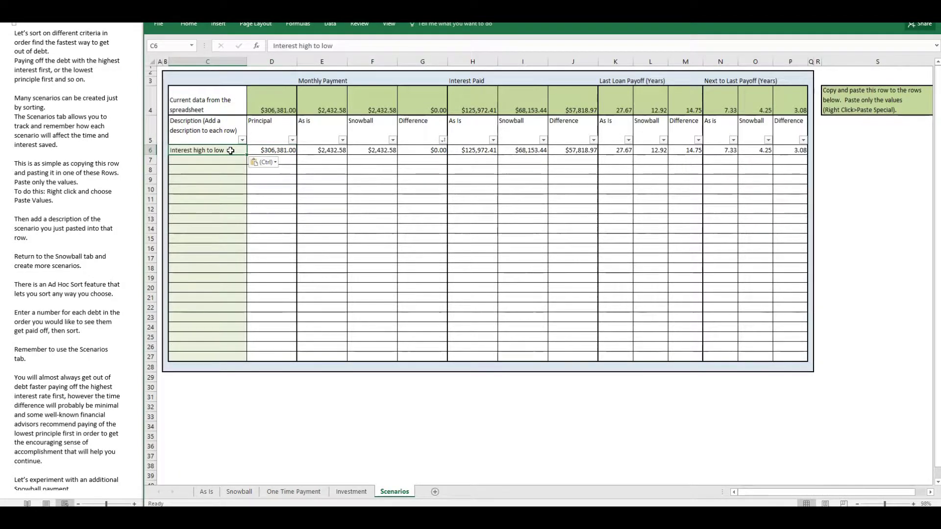
Number the Snowball sheet's Ad Hoc Sort column: Blood Suckers 1, Child's car 2, My Car 3, My Bank Home 4, Other car 5, My Card 6.
{"action": "left_click", "coordinate": [239, 491]}
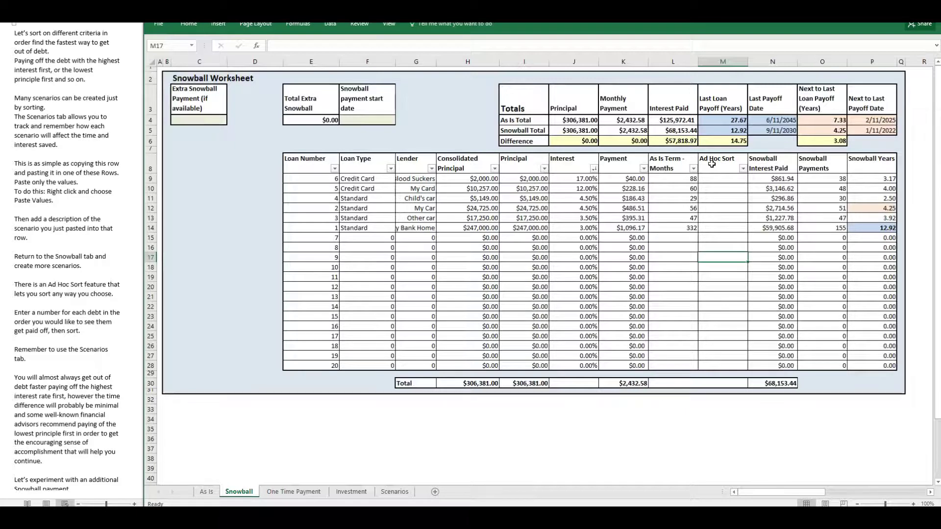
{"action": "left_click", "coordinate": [715, 177]}
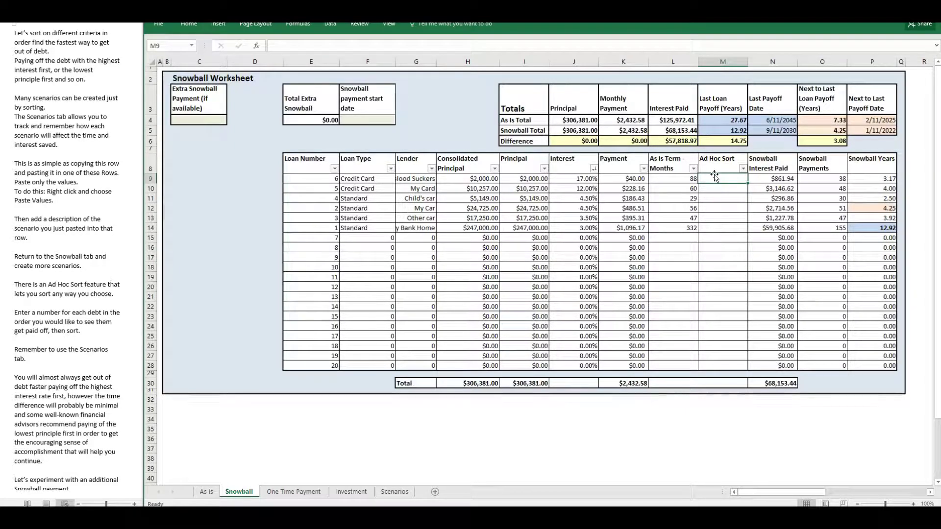
{"action": "type", "text": "1"}
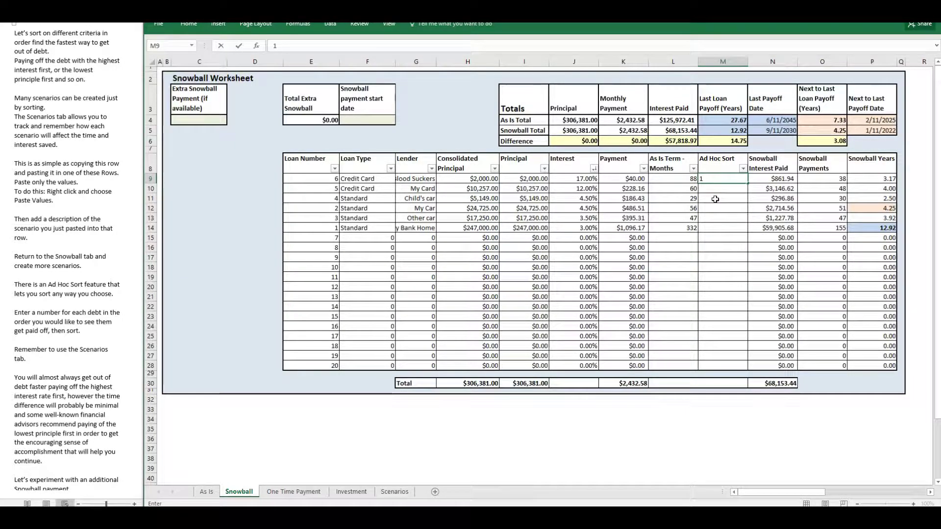
{"action": "key", "text": "Return"}
{"action": "key", "text": "Return"}
{"action": "type", "text": "2"}
{"action": "key", "text": "Return"}
{"action": "type", "text": "3"}
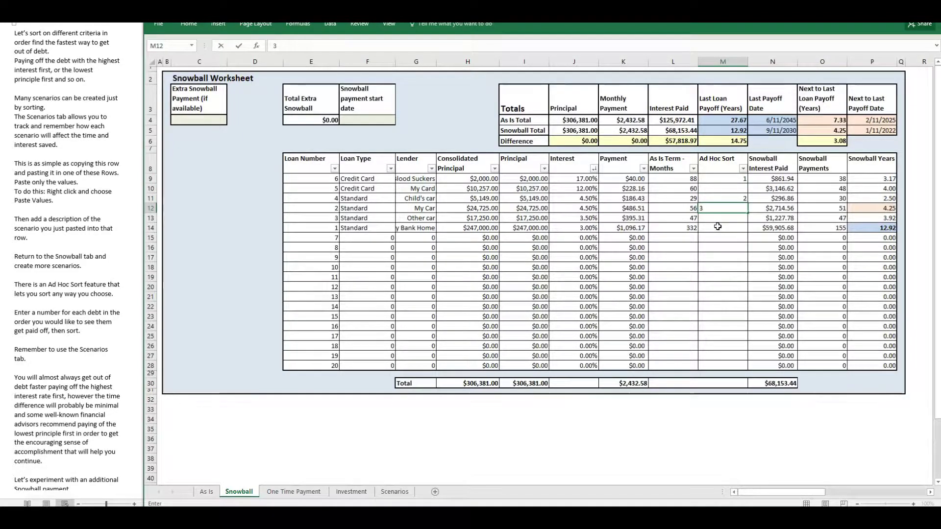
{"action": "left_click", "coordinate": [723, 227]}
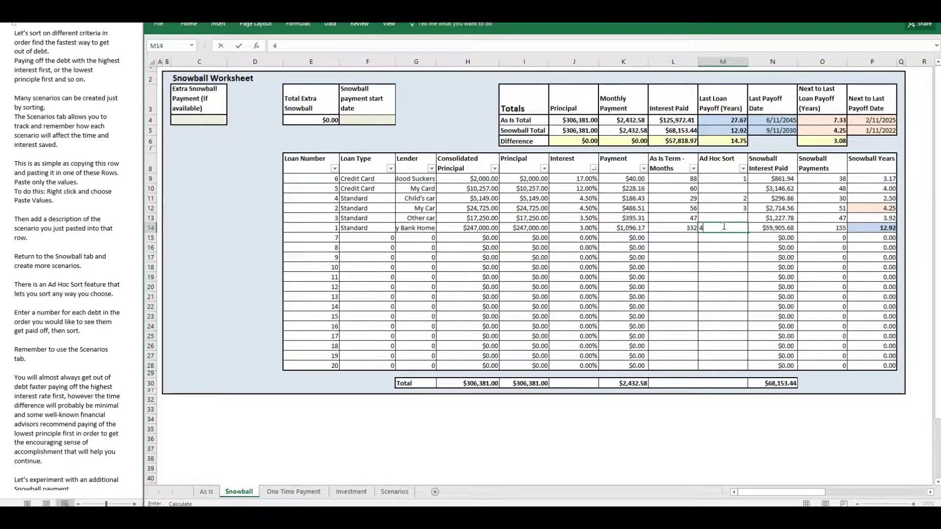
{"action": "left_click", "coordinate": [724, 217]}
{"action": "type", "text": "5"}
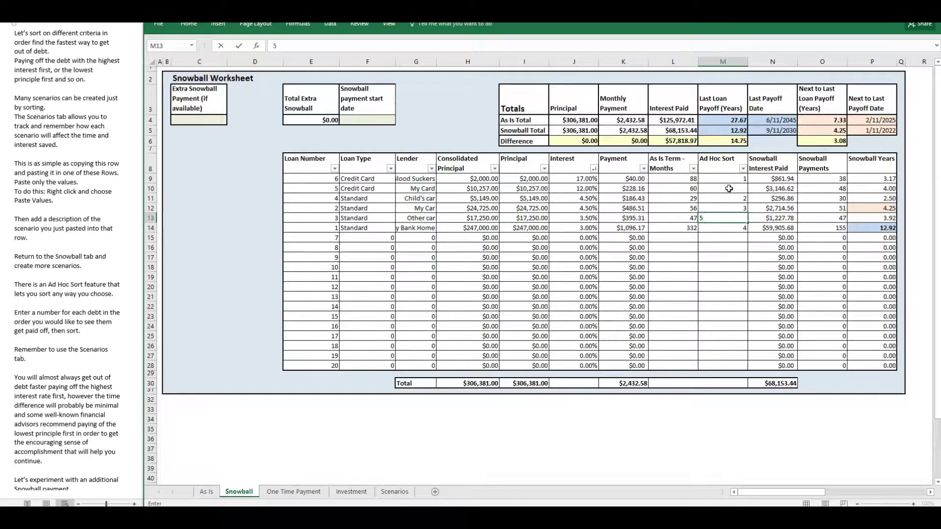
{"action": "left_click", "coordinate": [729, 188]}
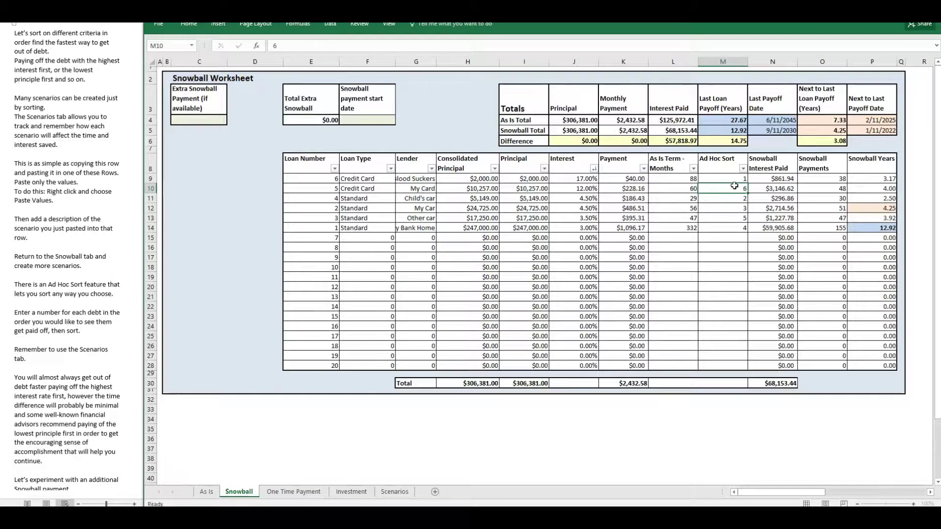
Sort the Snowball loans by the Ad Hoc Sort column from largest to smallest.
{"action": "key", "text": "Return"}
{"action": "left_click", "coordinate": [743, 168]}
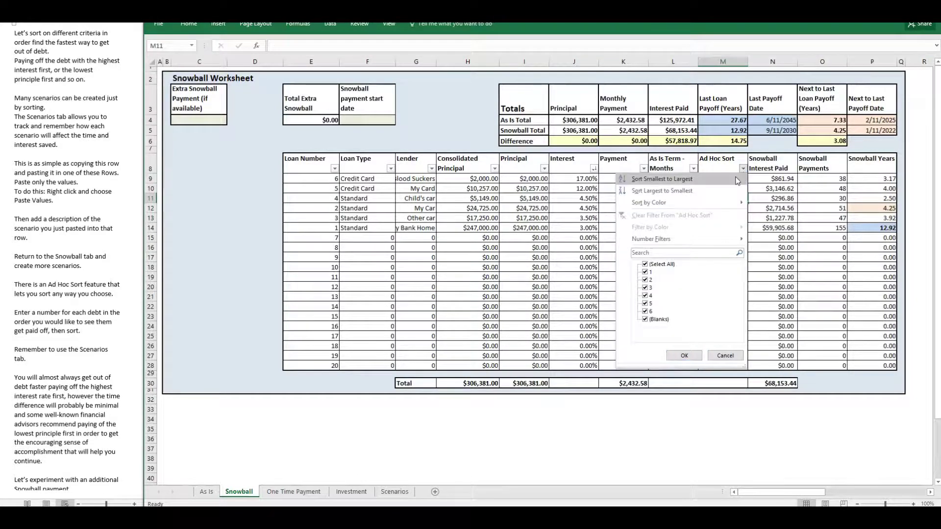
{"action": "left_click", "coordinate": [713, 188]}
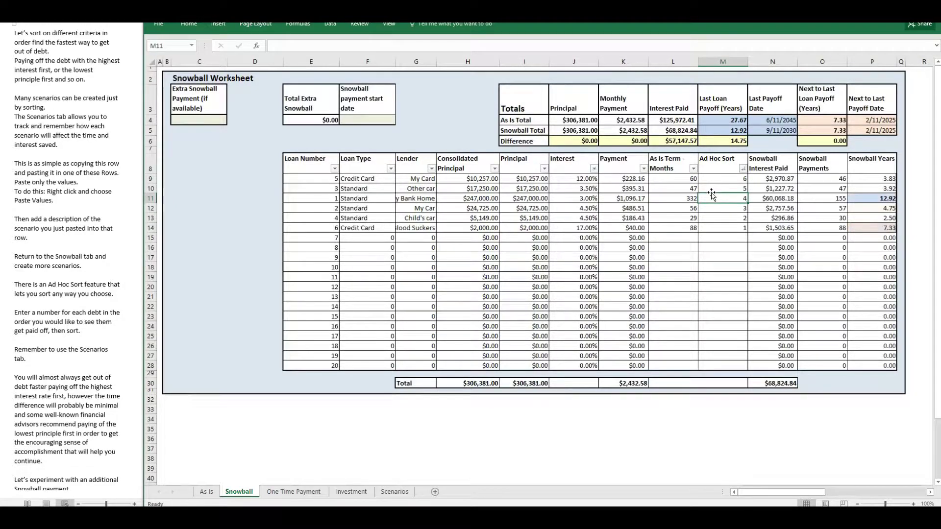
Copy the current data row on the Scenarios sheet into row 7 as values only.
{"action": "left_click", "coordinate": [395, 493]}
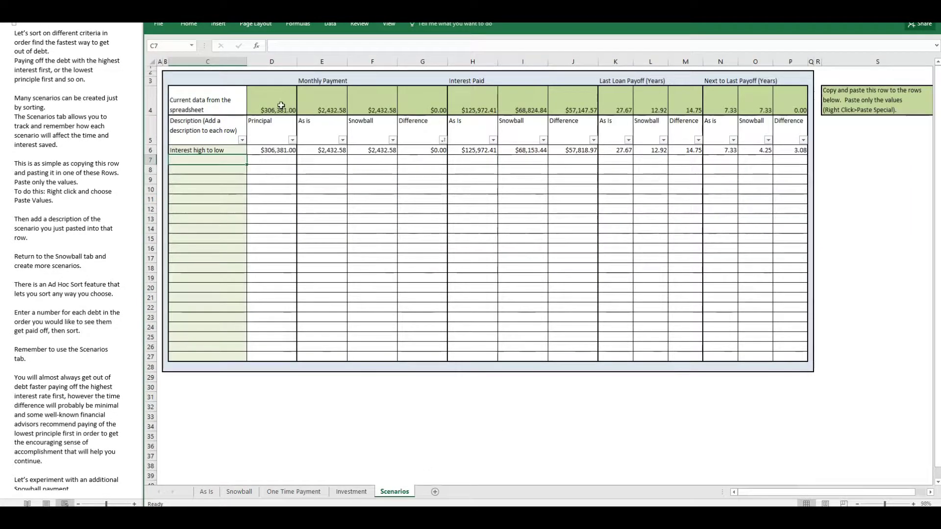
{"action": "left_click_drag", "start_coordinate": [272, 103], "coordinate": [789, 107]}
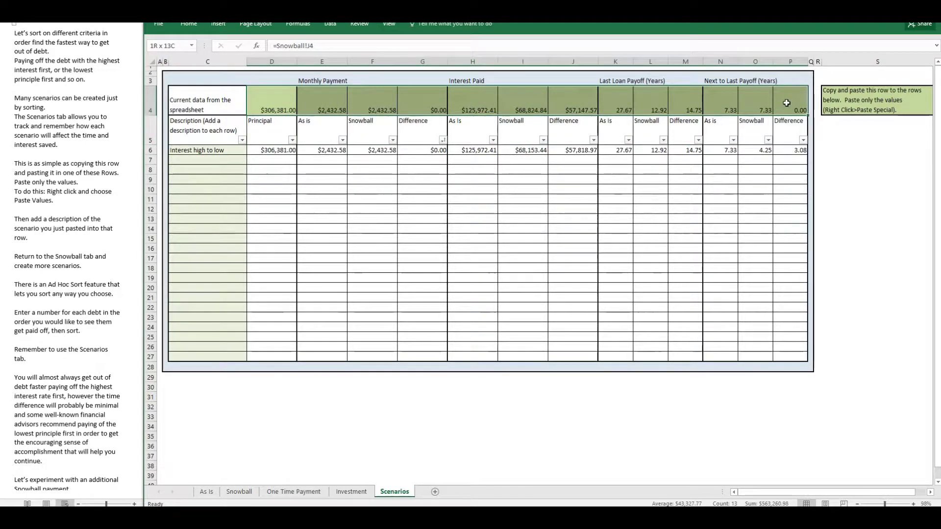
{"action": "right_click", "coordinate": [786, 103]}
{"action": "left_click", "coordinate": [803, 118]}
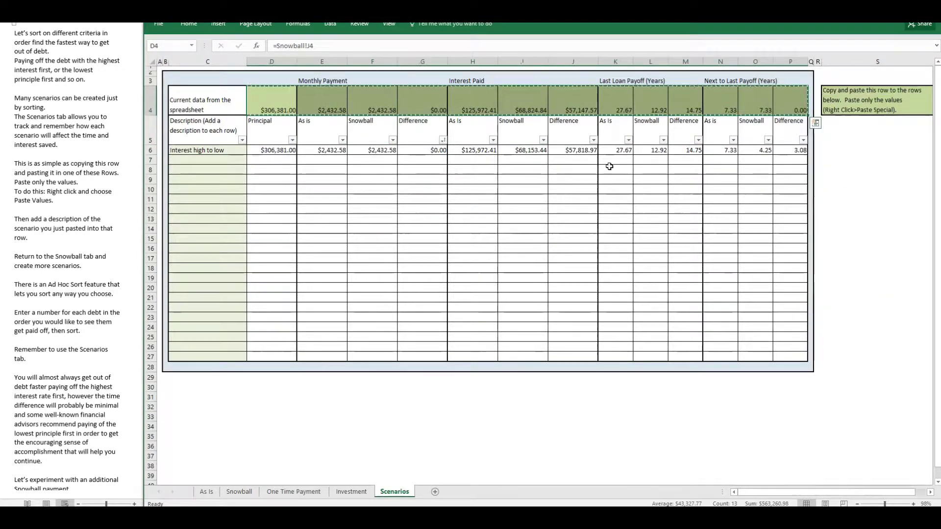
{"action": "left_click", "coordinate": [277, 161]}
{"action": "right_click", "coordinate": [278, 160]}
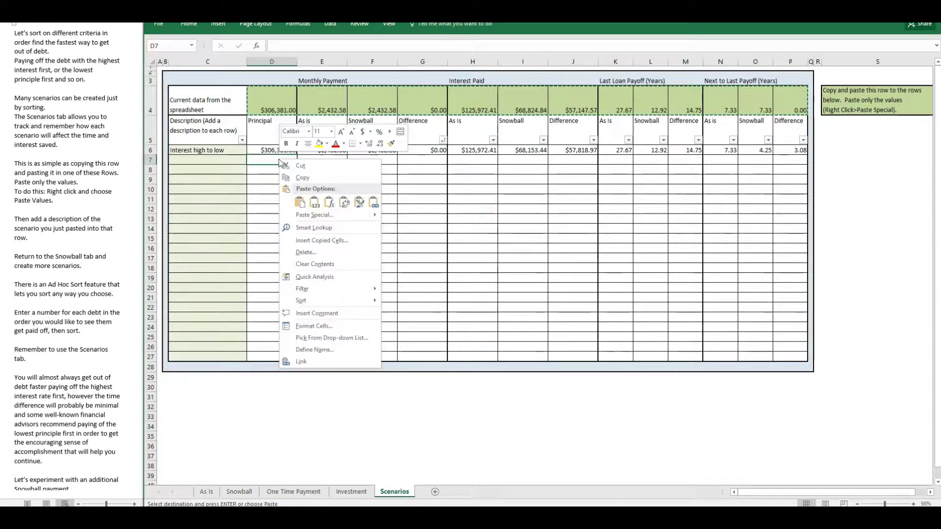
{"action": "left_click", "coordinate": [315, 202]}
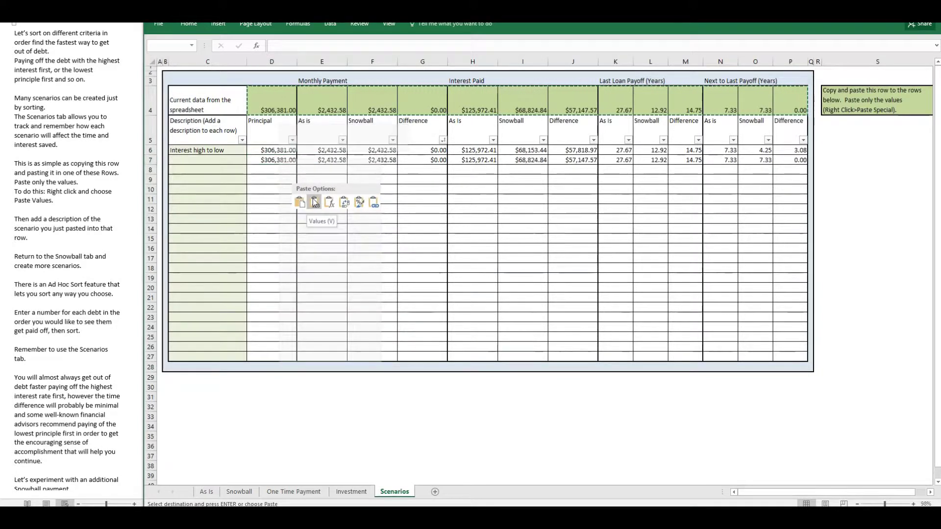
Describe the scenario in row 7 of the Scenarios sheet as "My sort".
{"action": "left_click", "coordinate": [229, 161]}
{"action": "type", "text": "My sort"}
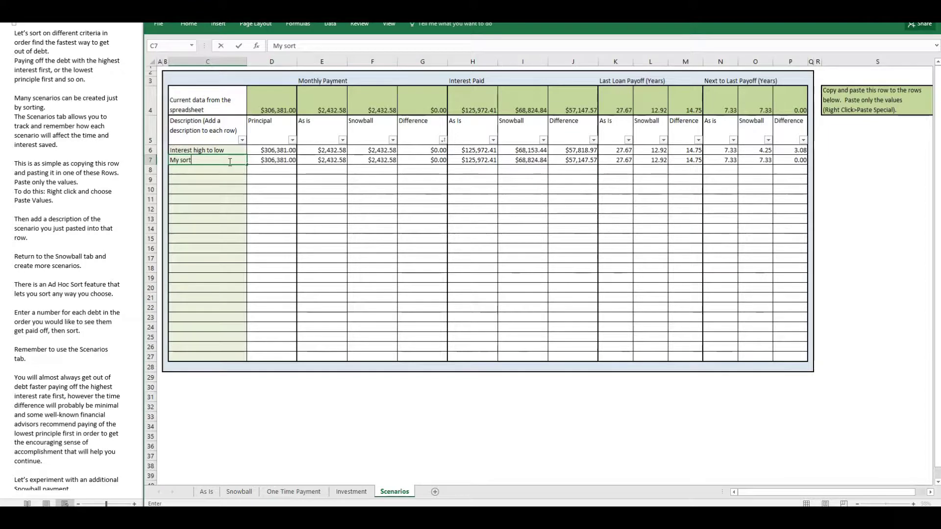
{"action": "key", "text": "Return"}
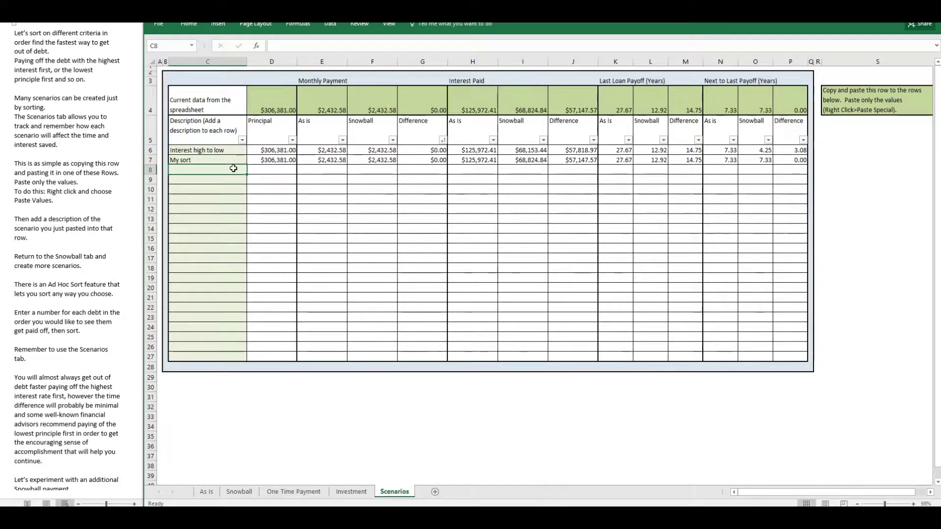
Sort the loans on the Snowball sheet by the Principal column from smallest to largest.
{"action": "left_click", "coordinate": [239, 492]}
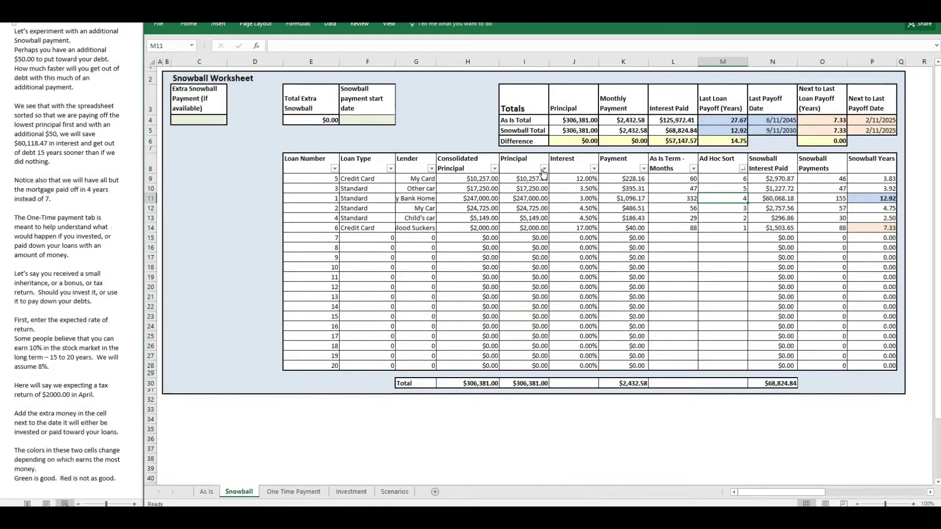
{"action": "left_click", "coordinate": [544, 168]}
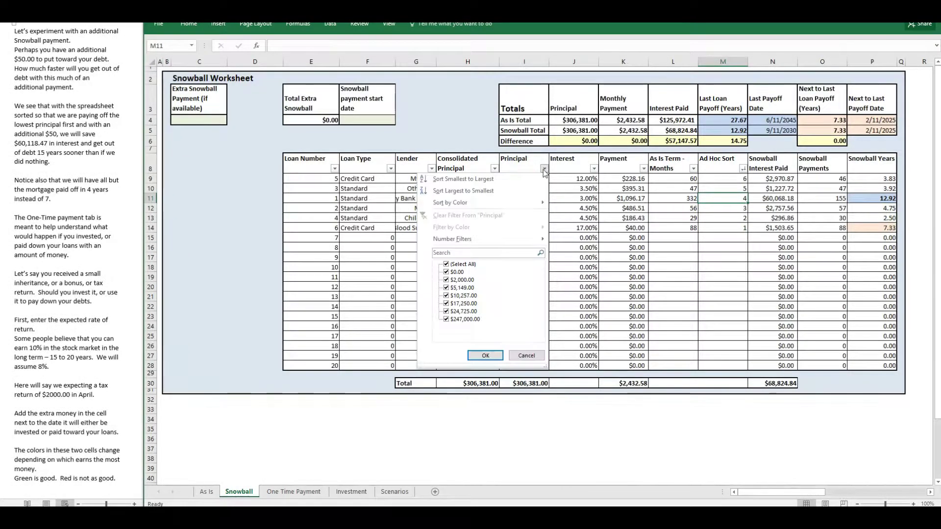
{"action": "left_click", "coordinate": [516, 180]}
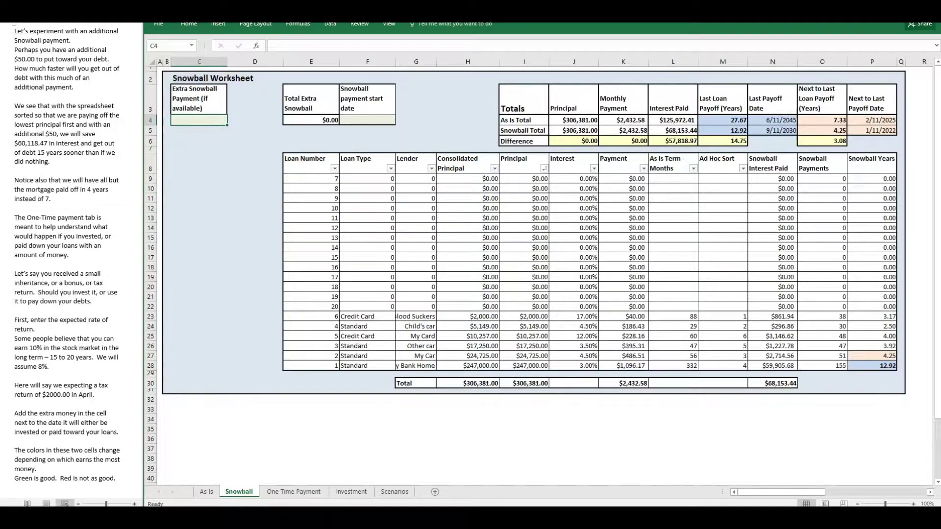
Set the Extra Snowball Payment on the Snowball sheet to $50.
{"action": "type", "text": "50"}
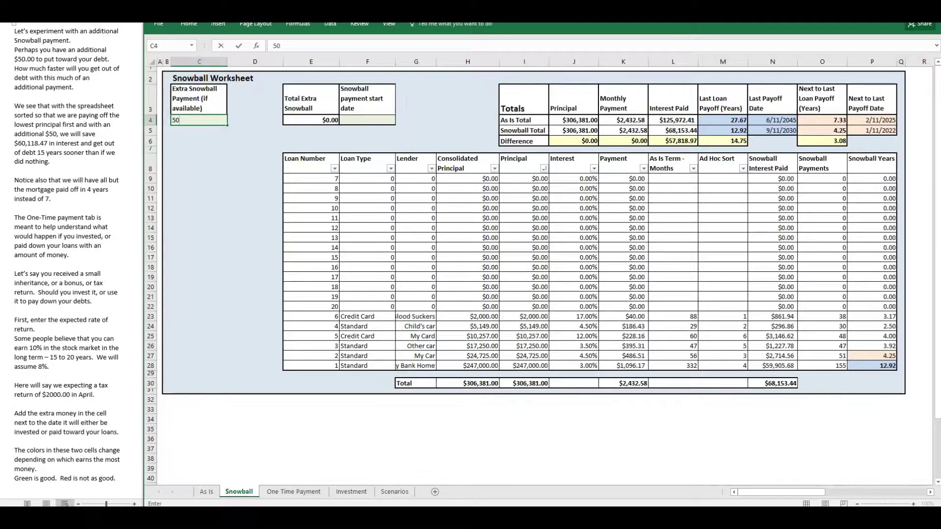
{"action": "left_click", "coordinate": [378, 121]}
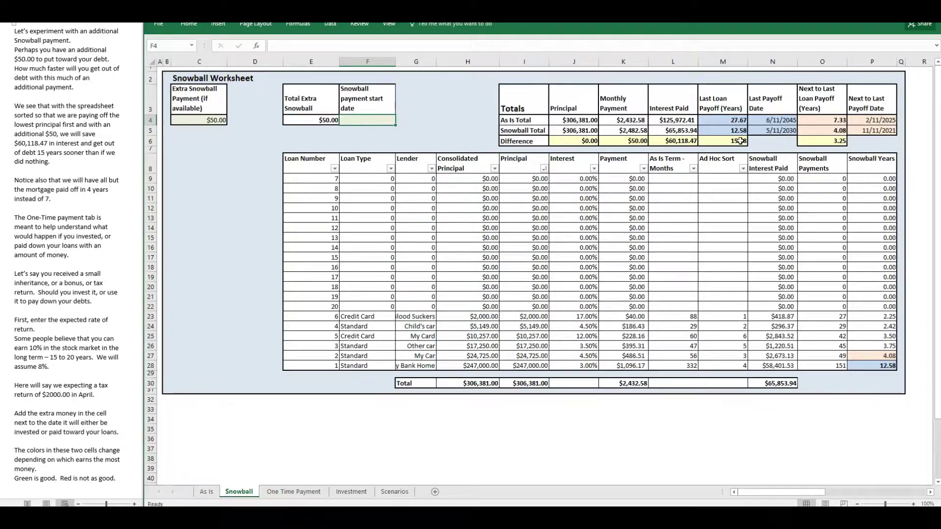
{"action": "key", "text": "ctrl"}
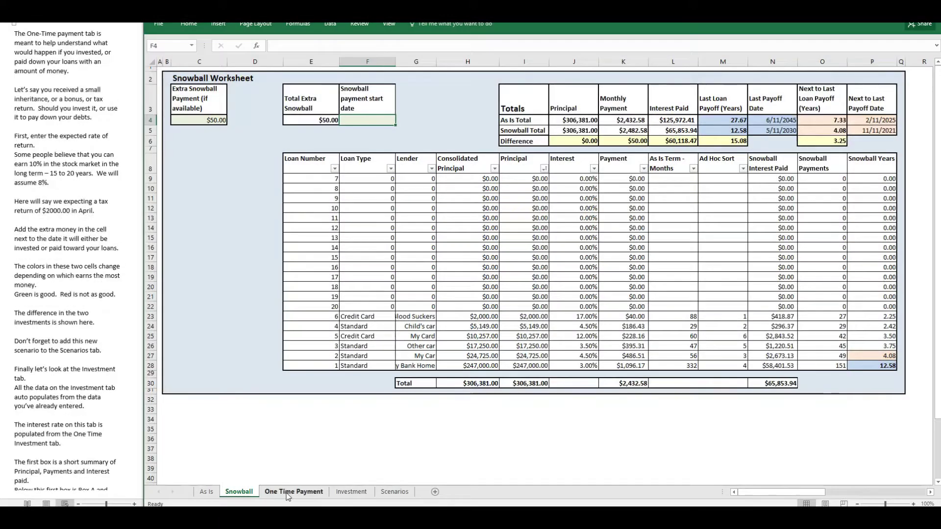
On the One Time Payment sheet, set the Expected Rate of Return to 8% and enter a $2,000 extra payment for 4/11/2018.
{"action": "left_click", "coordinate": [287, 492]}
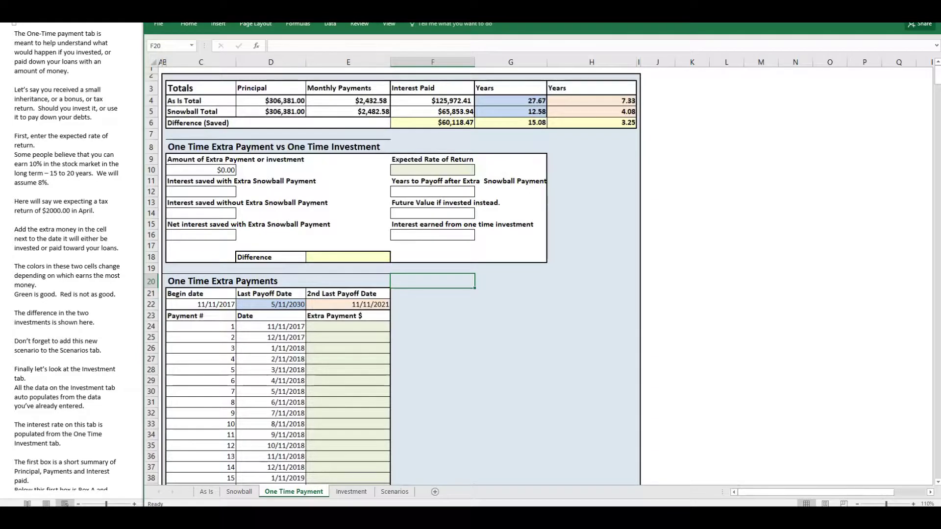
{"action": "left_click", "coordinate": [452, 170]}
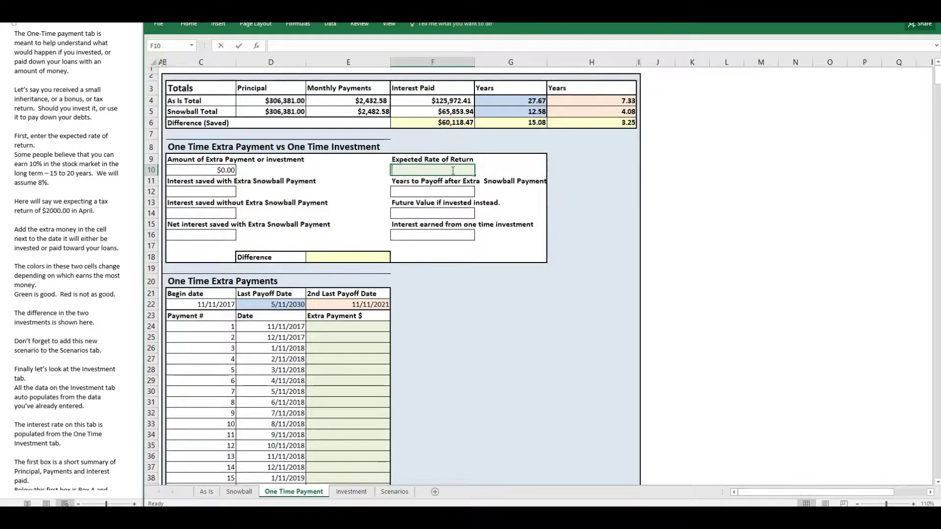
{"action": "type", "text": "8"}
{"action": "key", "text": "Tab"}
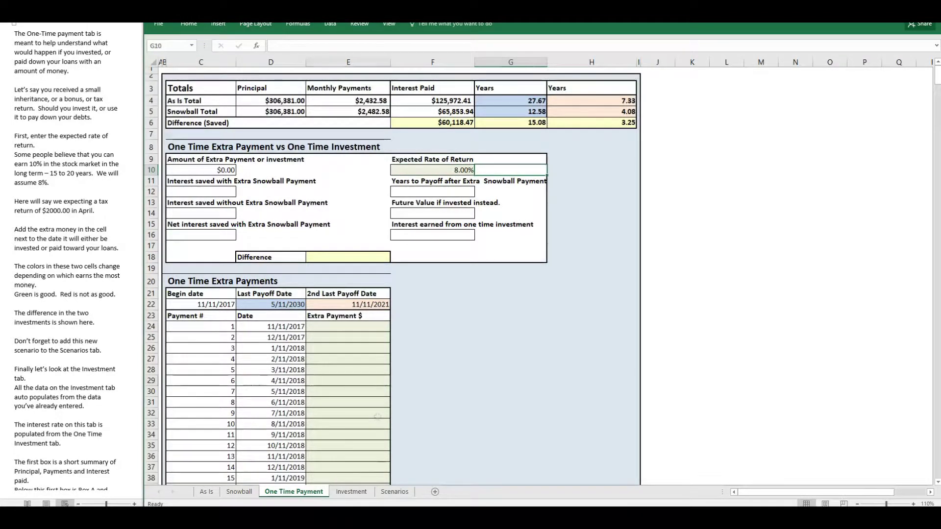
{"action": "left_click", "coordinate": [357, 381]}
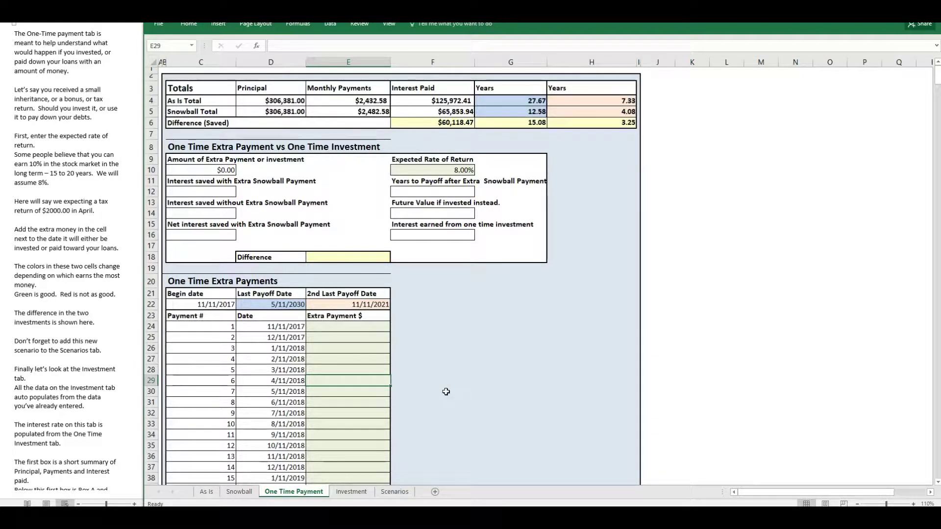
{"action": "type", "text": "2000"}
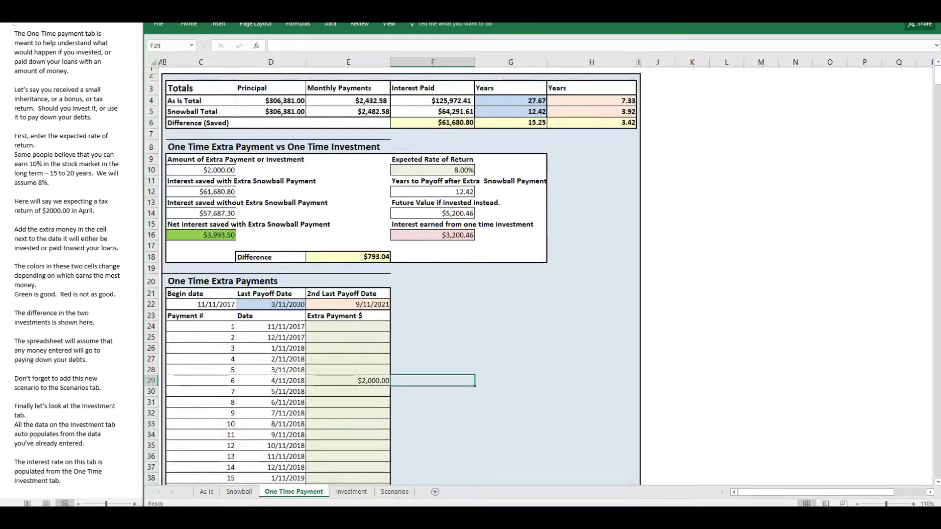
Copy the current data row on the Scenarios sheet into row 8 as values only.
{"action": "left_click", "coordinate": [396, 492]}
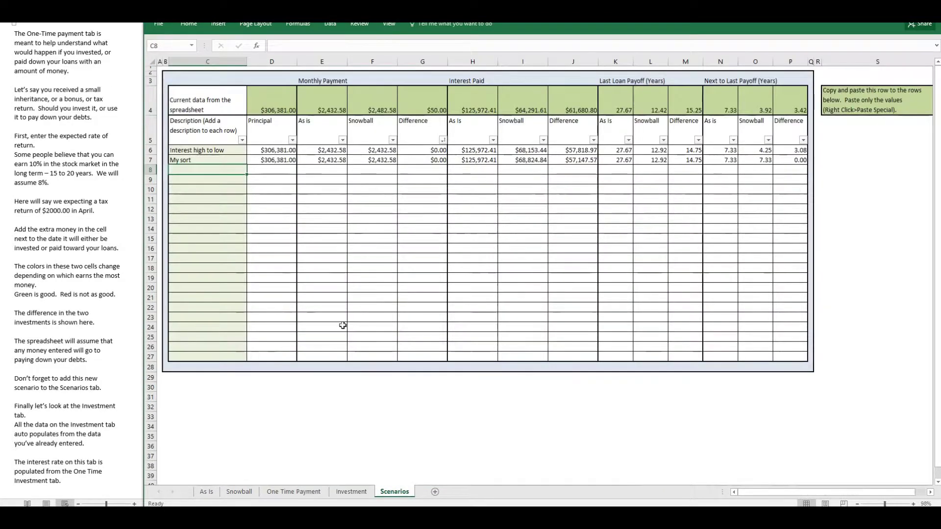
{"action": "left_click_drag", "start_coordinate": [267, 98], "coordinate": [784, 108]}
{"action": "right_click", "coordinate": [784, 107]}
{"action": "left_click", "coordinate": [797, 124]}
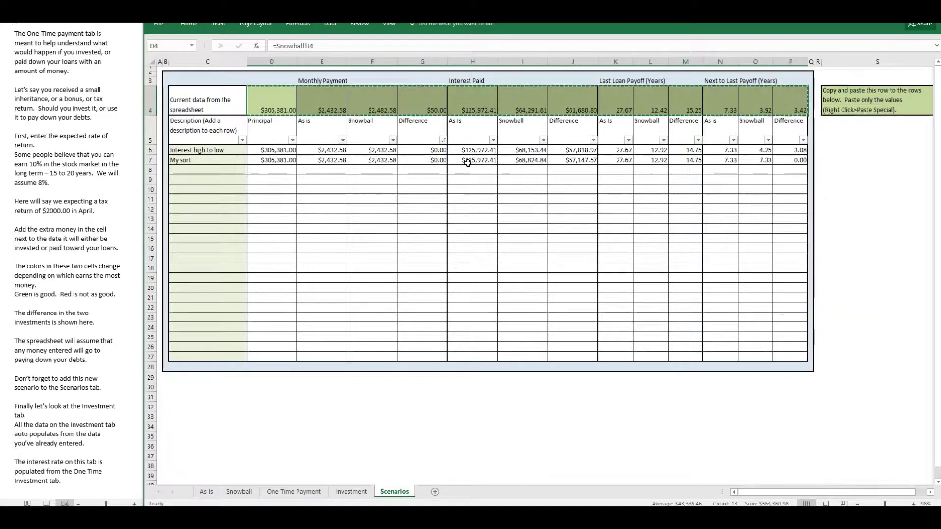
{"action": "right_click", "coordinate": [293, 170]}
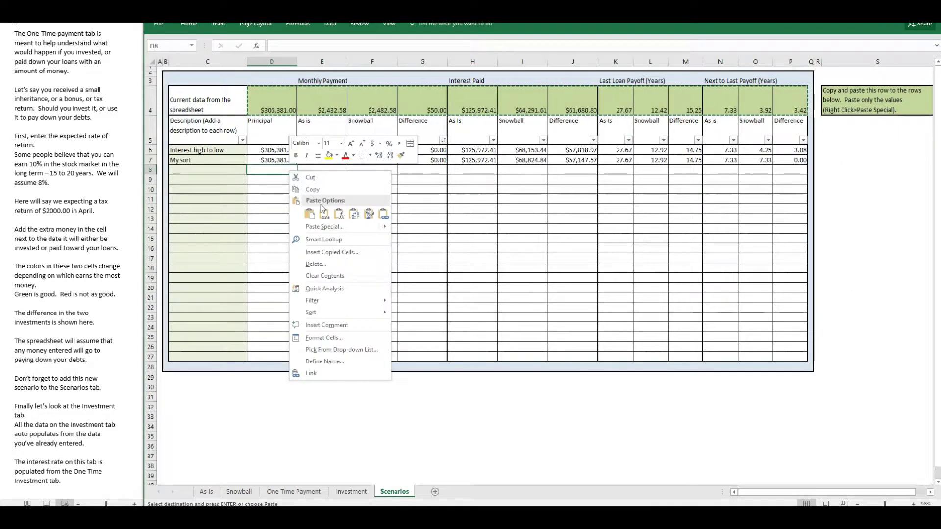
{"action": "left_click", "coordinate": [323, 214]}
Describe the scenario in row 8 of the Scenarios sheet as "tax return".
{"action": "left_click", "coordinate": [221, 170]}
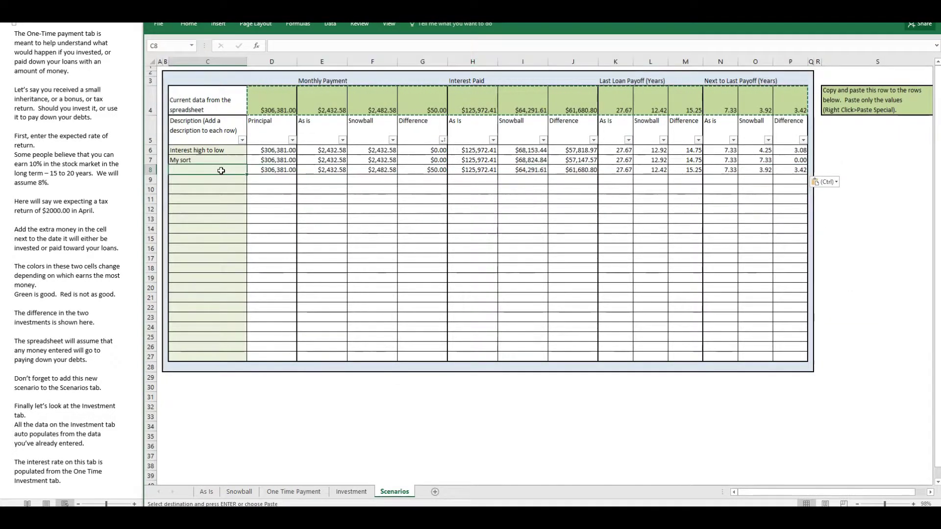
{"action": "type", "text": "tax r"}
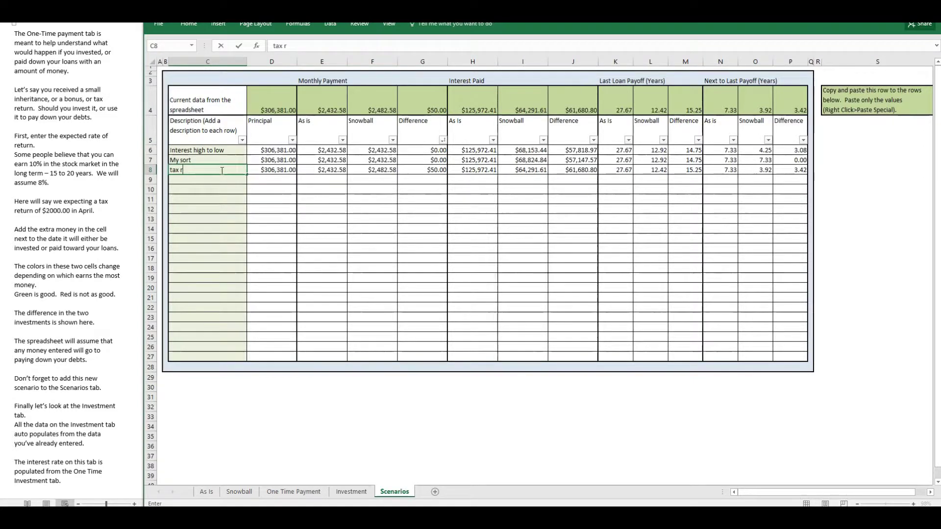
{"action": "type", "text": "eturn"}
{"action": "key", "text": "Return"}
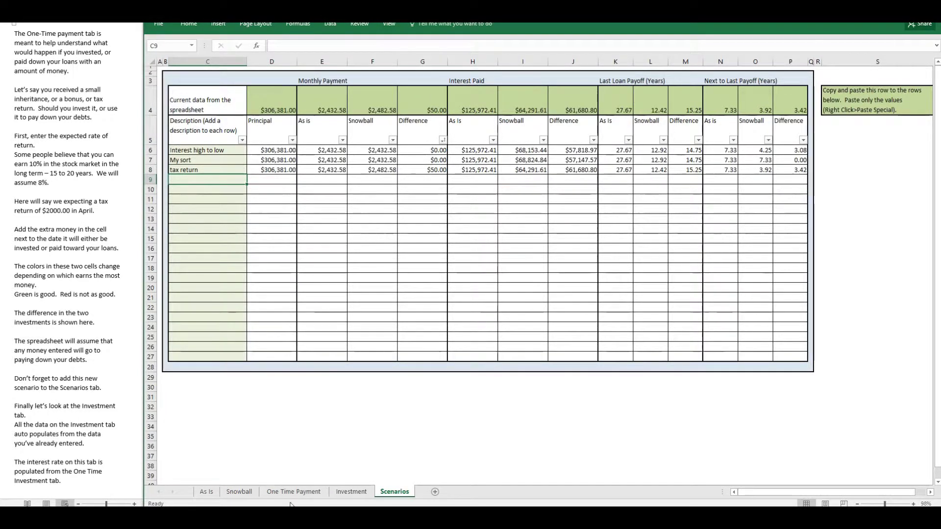
Open the Investment sheet to compare paying off debts before investing with investing the snowball payment immediately.
{"action": "left_click", "coordinate": [351, 491]}
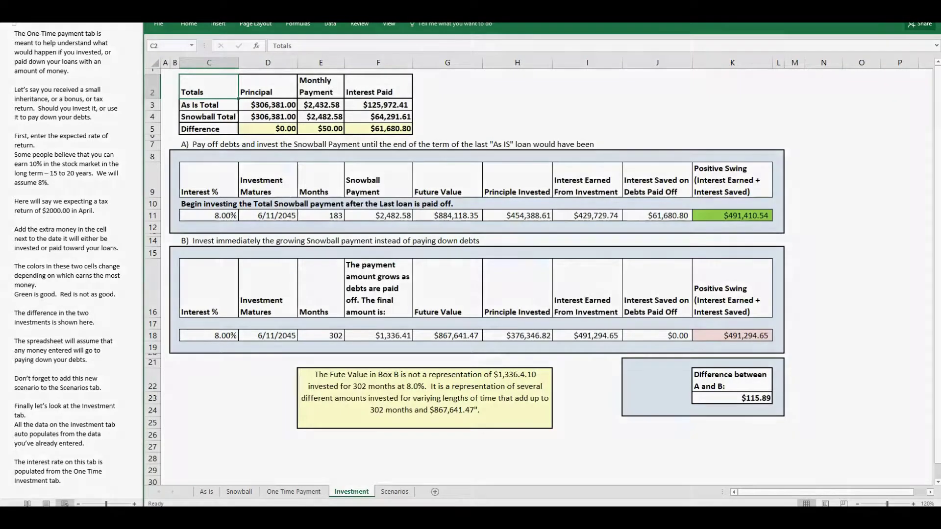